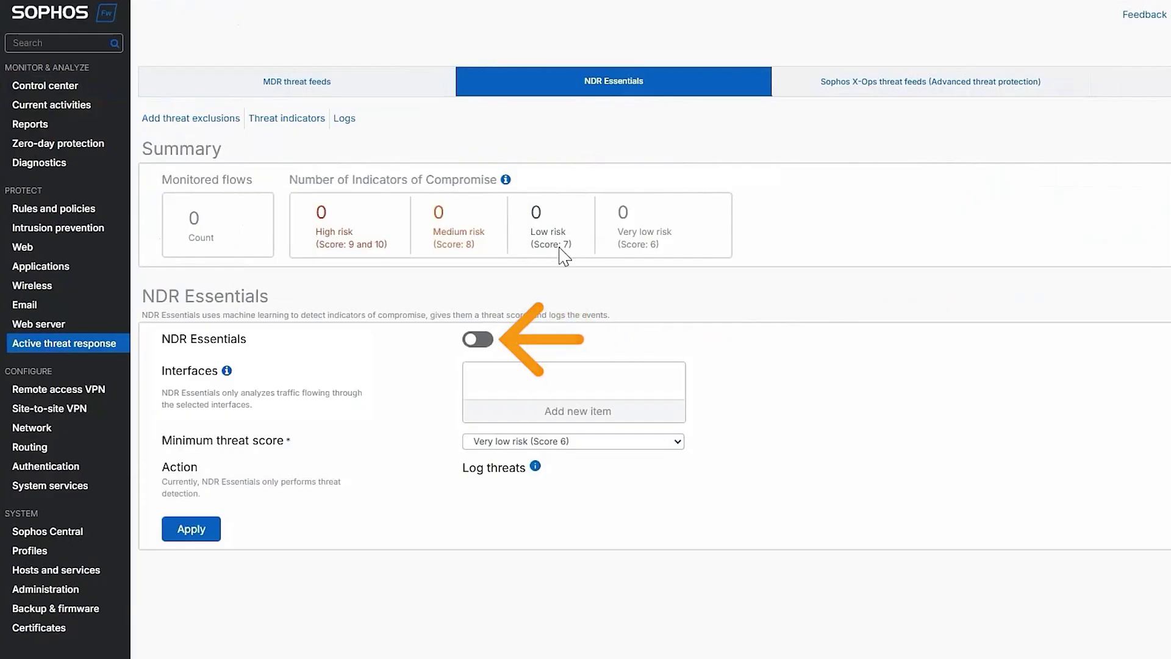
Step: Enable NDR Essentials and set it to monitor the Port1-172.16.16.16 and VLAN interfaces
{"action": "left_click", "coordinate": [485, 343]}
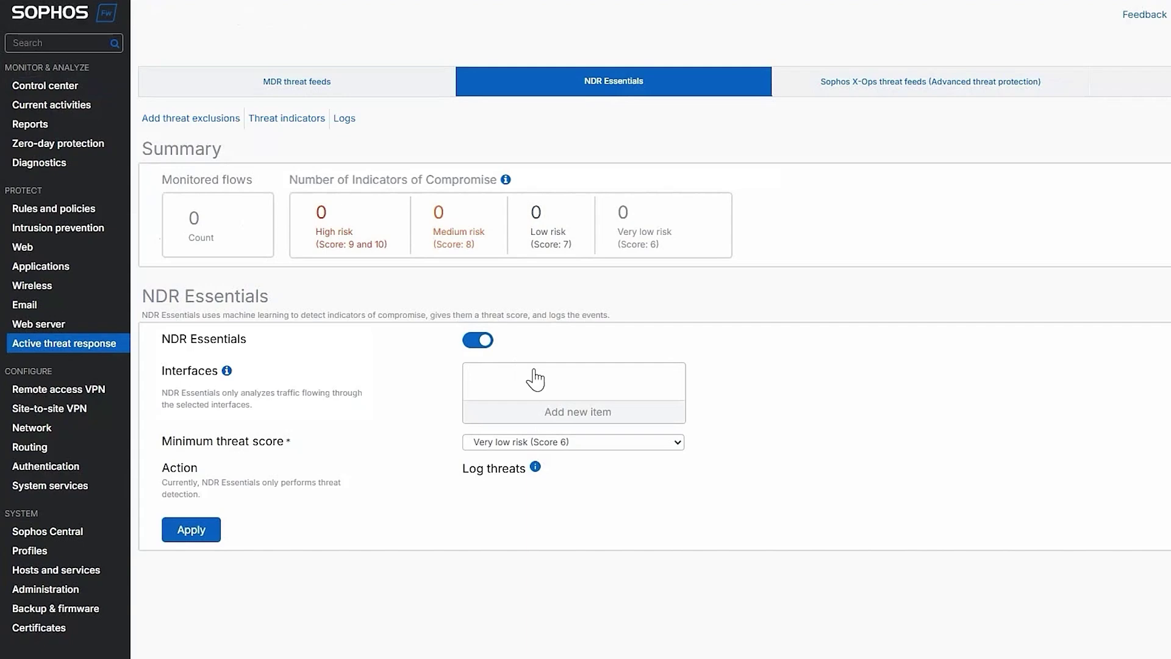
{"action": "left_click", "coordinate": [566, 424]}
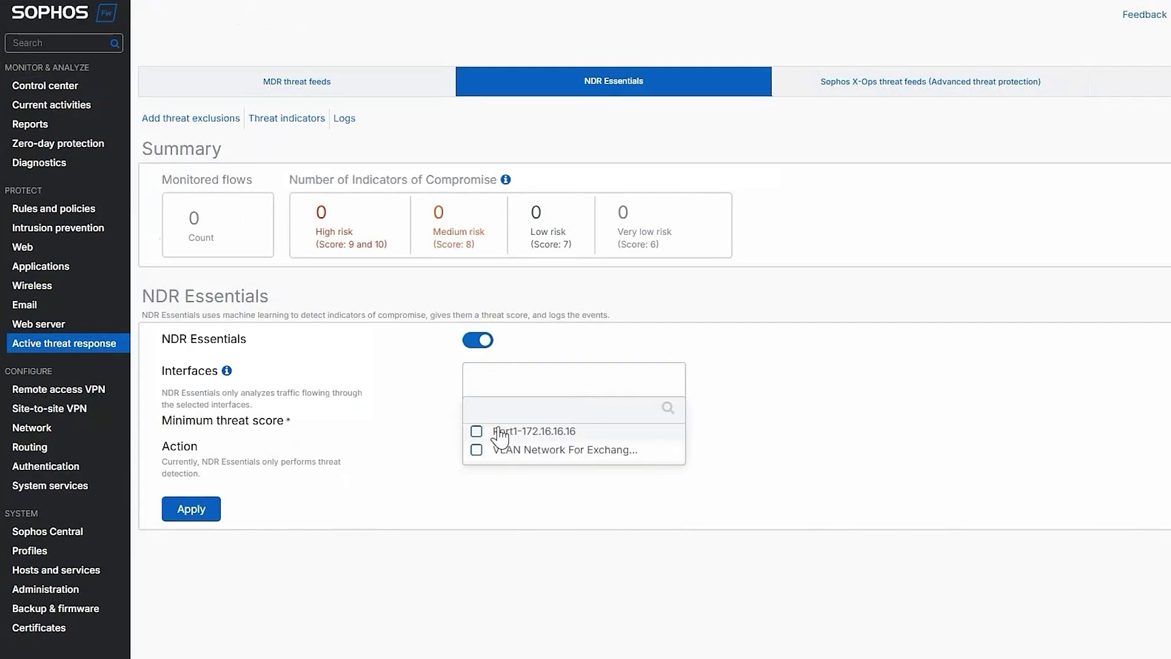
{"action": "left_click", "coordinate": [477, 431]}
{"action": "left_click", "coordinate": [477, 451]}
{"action": "left_click", "coordinate": [497, 475]}
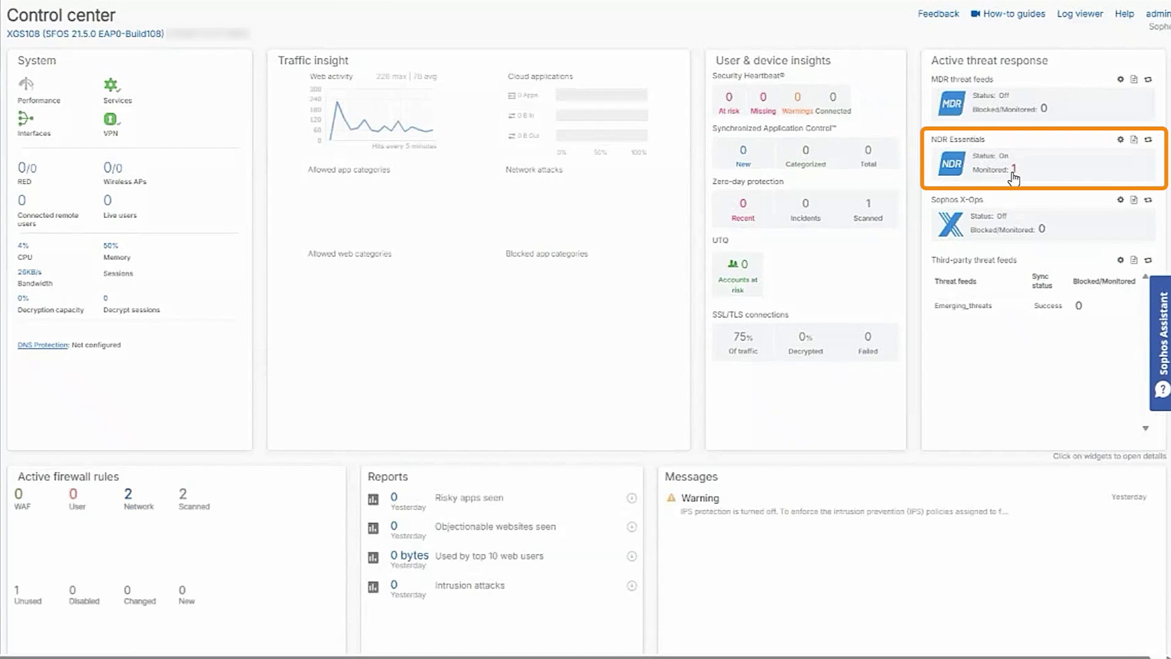
Step: Open the NDR Essentials detections and the full Active threat response report from Control center
{"action": "left_click", "coordinate": [1014, 173]}
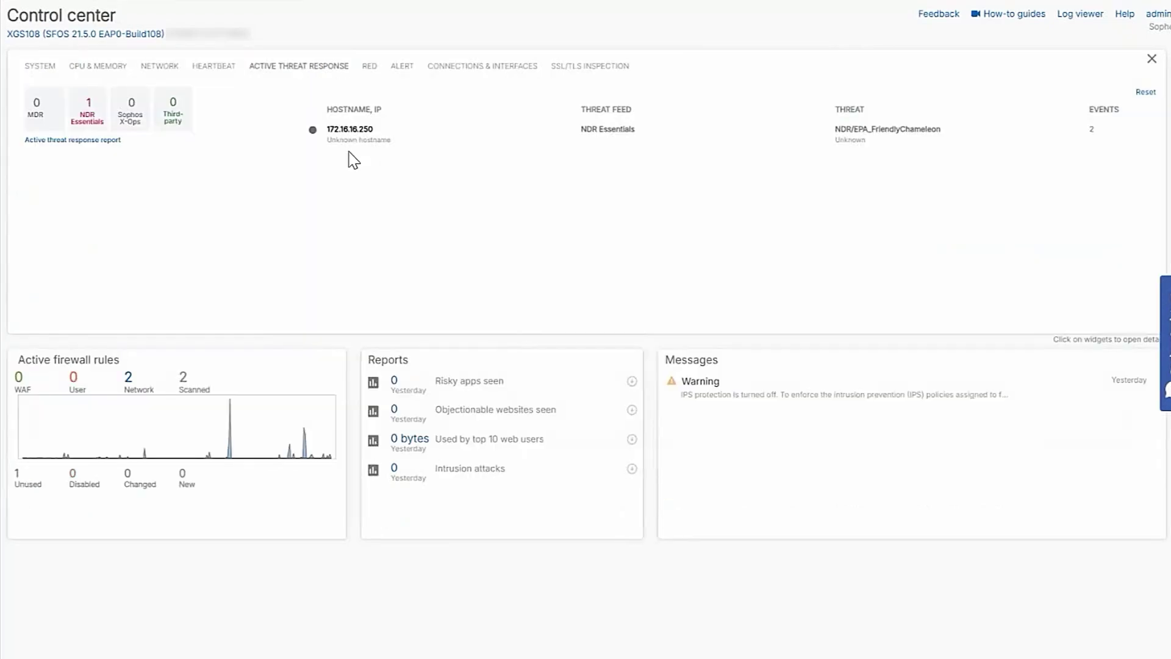
{"action": "left_click", "coordinate": [83, 141]}
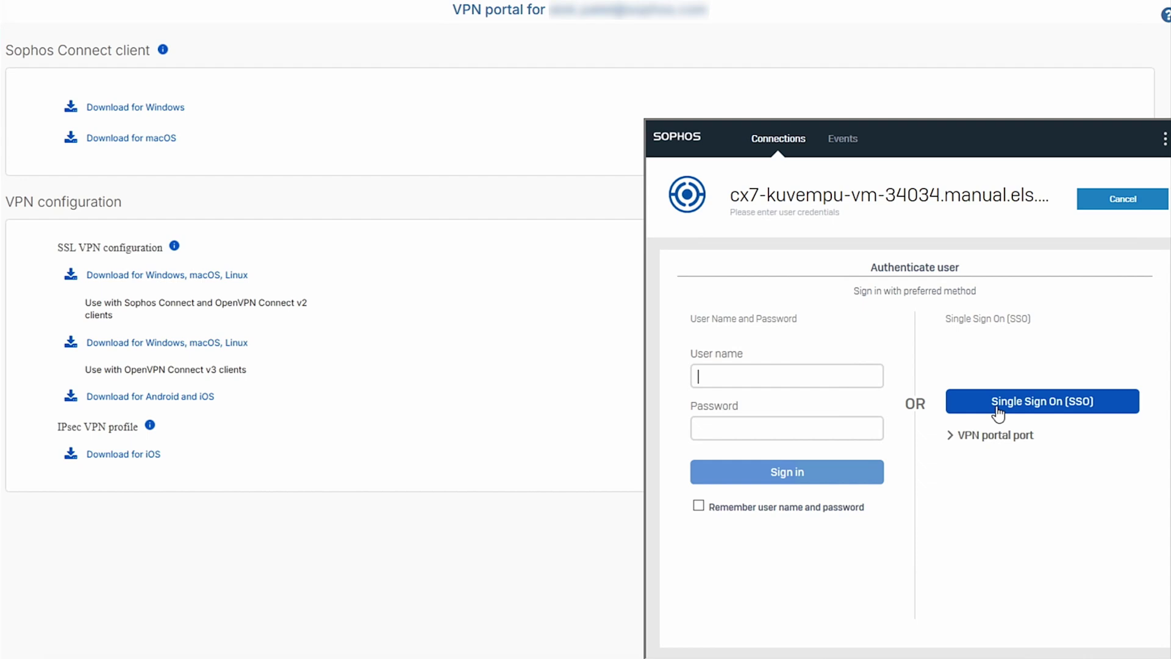
Step: Sign in with single sign-on using the saved Microsoft account, stay signed in, and connect the SSL VPN
{"action": "left_click", "coordinate": [1027, 402]}
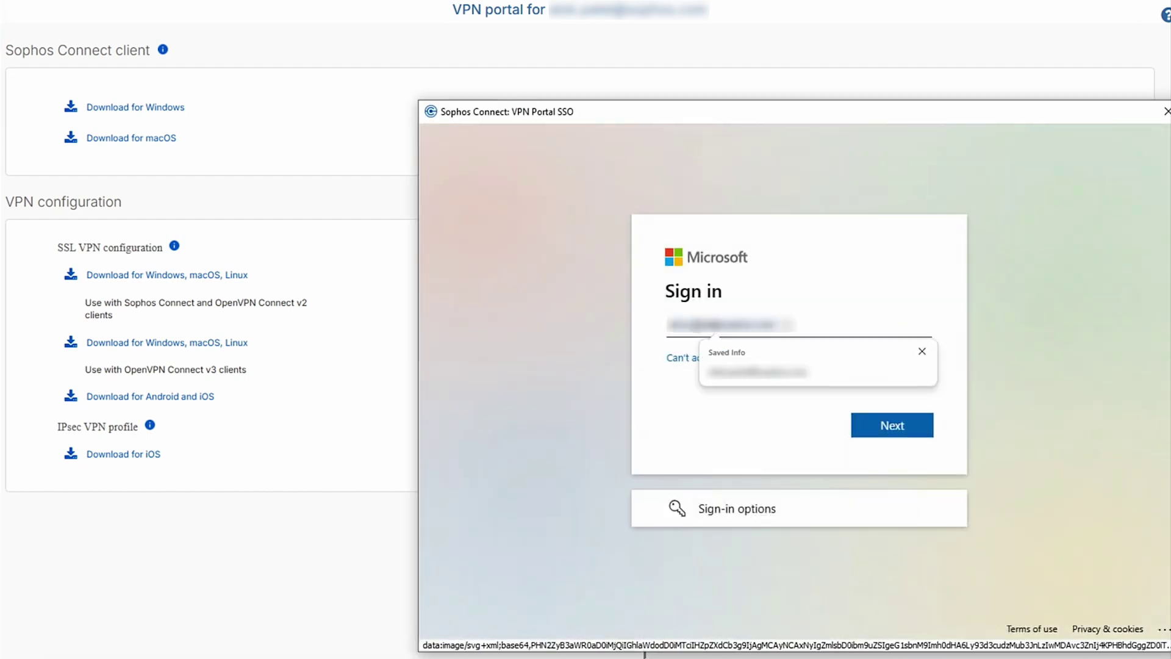
{"action": "left_click", "coordinate": [784, 365]}
{"action": "left_click", "coordinate": [894, 427]}
{"action": "type", "text": "••••••••••••"}
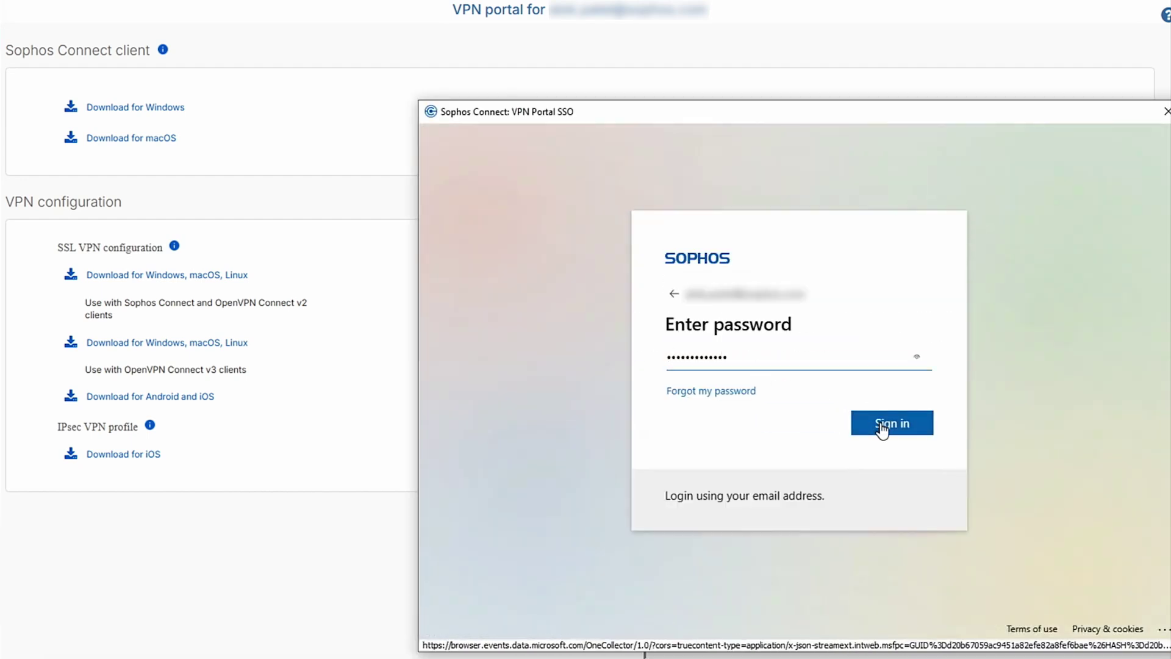
{"action": "left_click", "coordinate": [881, 424]}
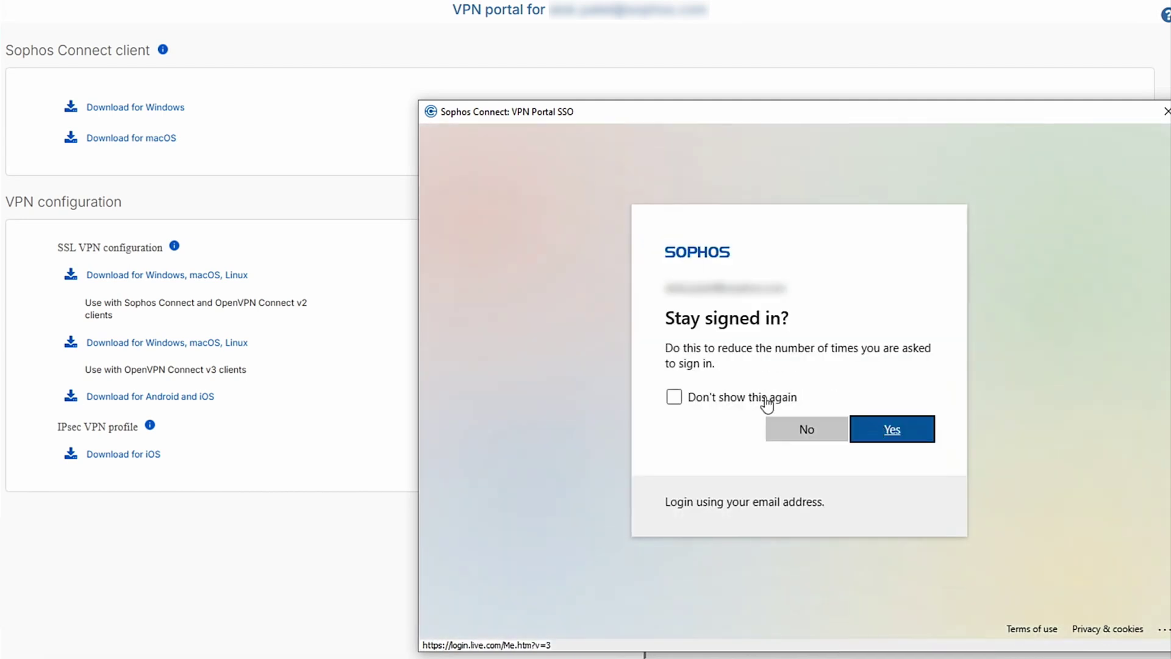
{"action": "left_click", "coordinate": [763, 397]}
{"action": "left_click", "coordinate": [890, 429]}
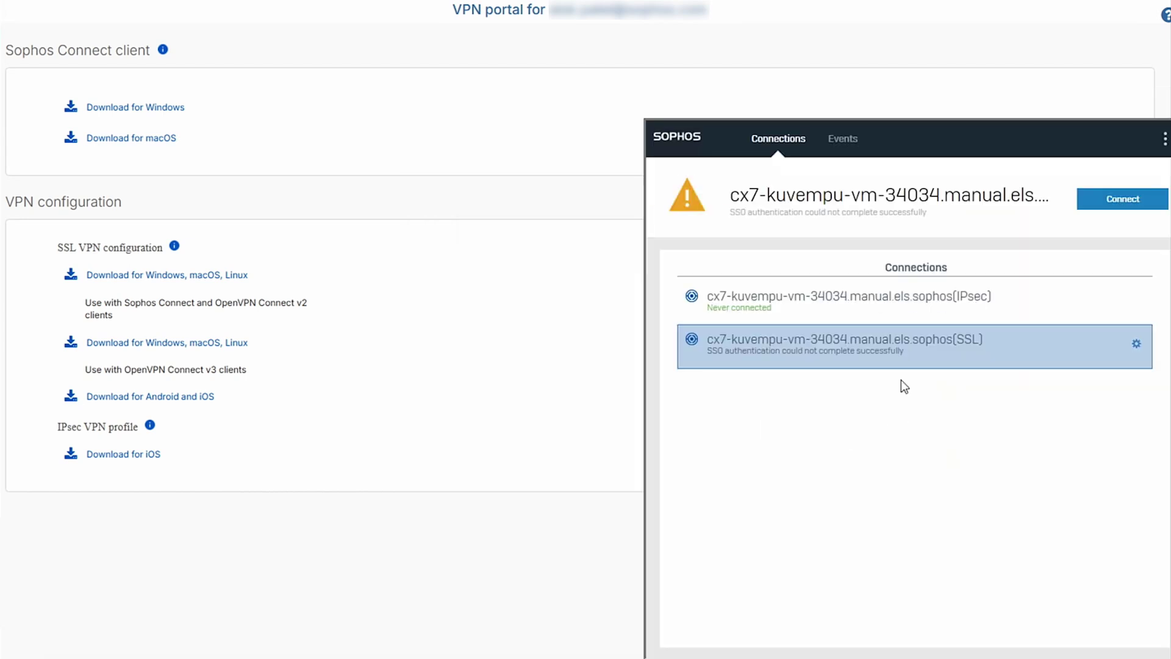
{"action": "left_click", "coordinate": [1122, 200]}
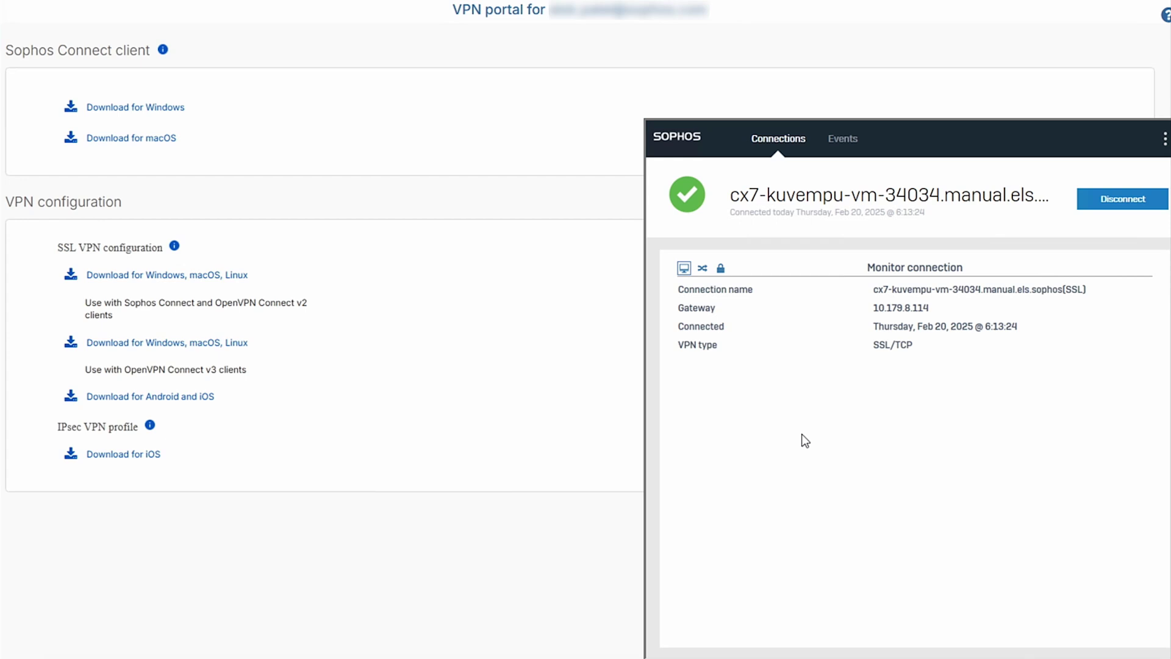